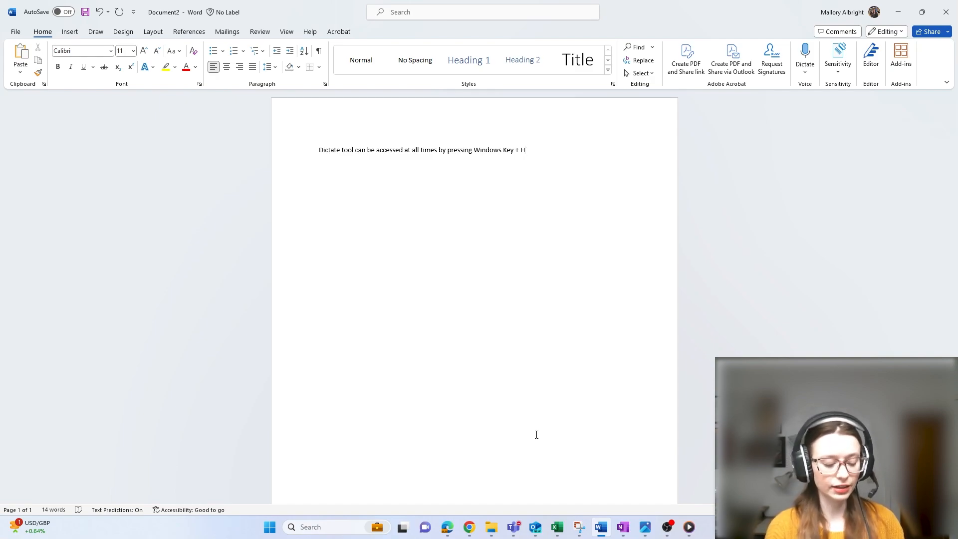
# - Dictate one paragraph with Windows voice typing and a second paragraph with the Dictate tool, and stop the dictation
pyautogui.press('super+h')
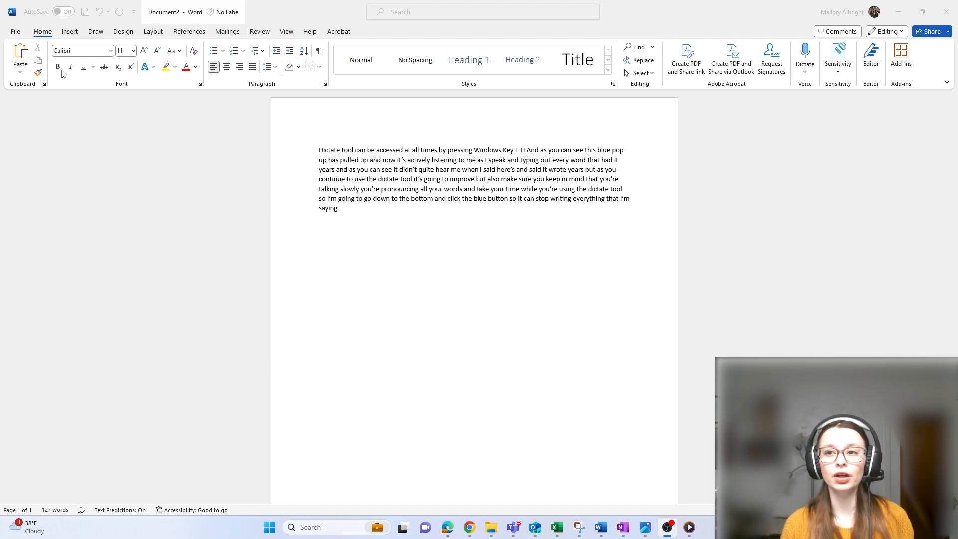
pyautogui.click(806, 64)
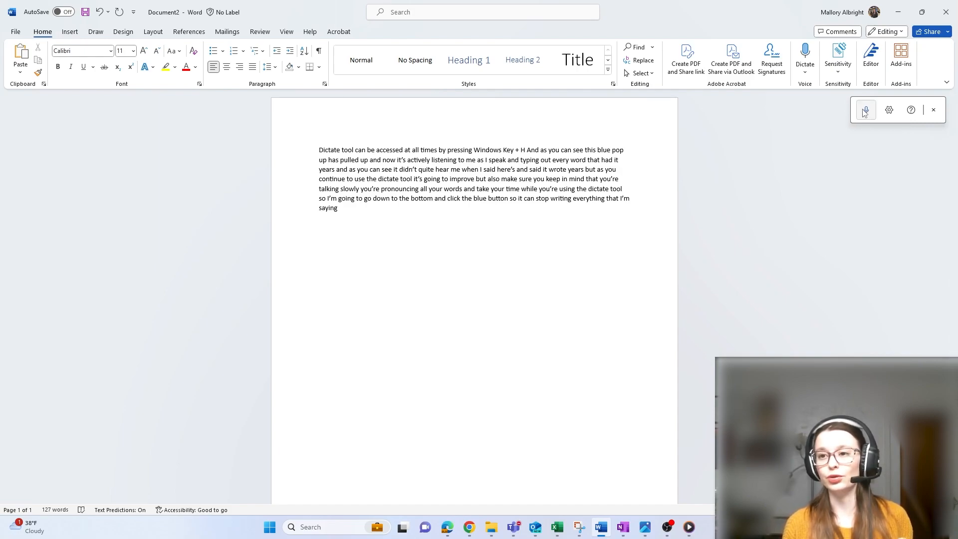
pyautogui.click(866, 111)
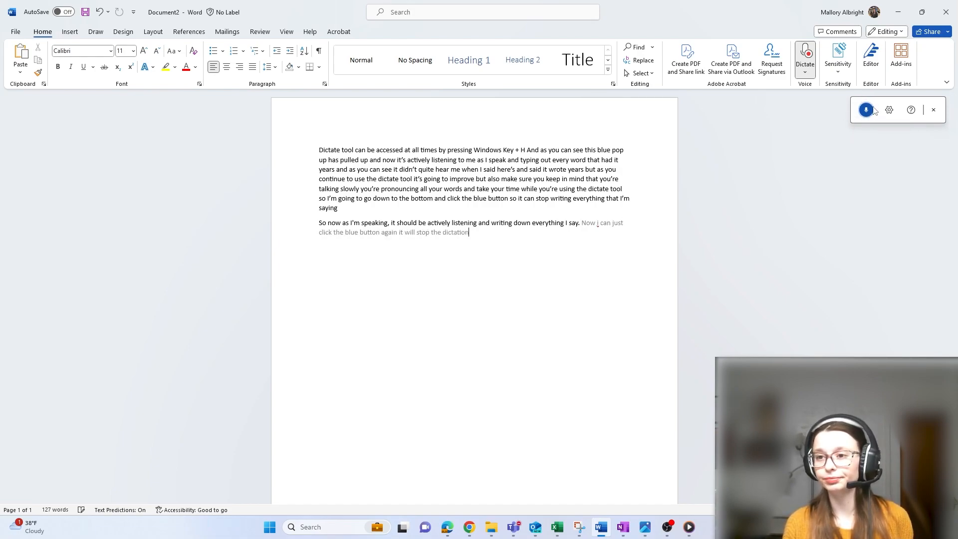
pyautogui.click(866, 110)
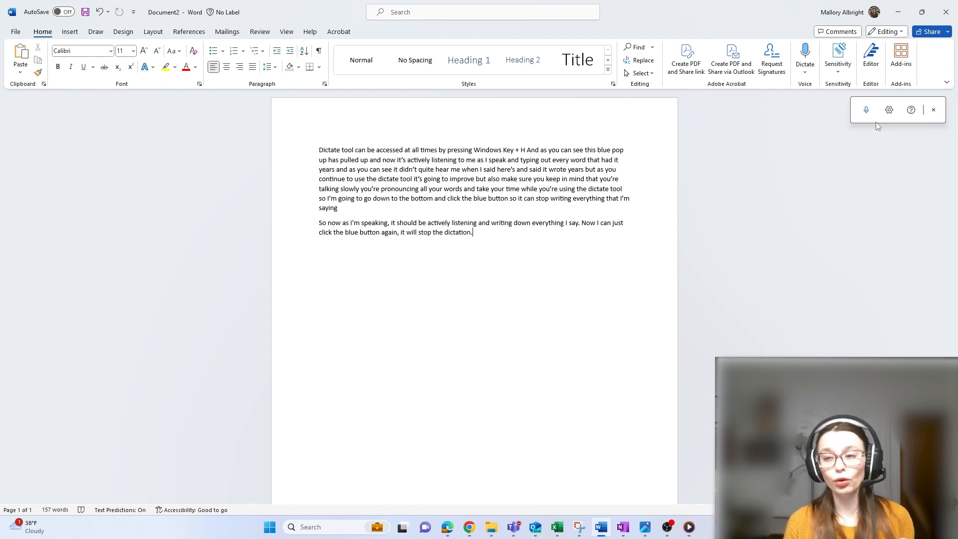
# - Open the dictation settings and examine the available spoken languages, keeping English (United States)
pyautogui.click(889, 110)
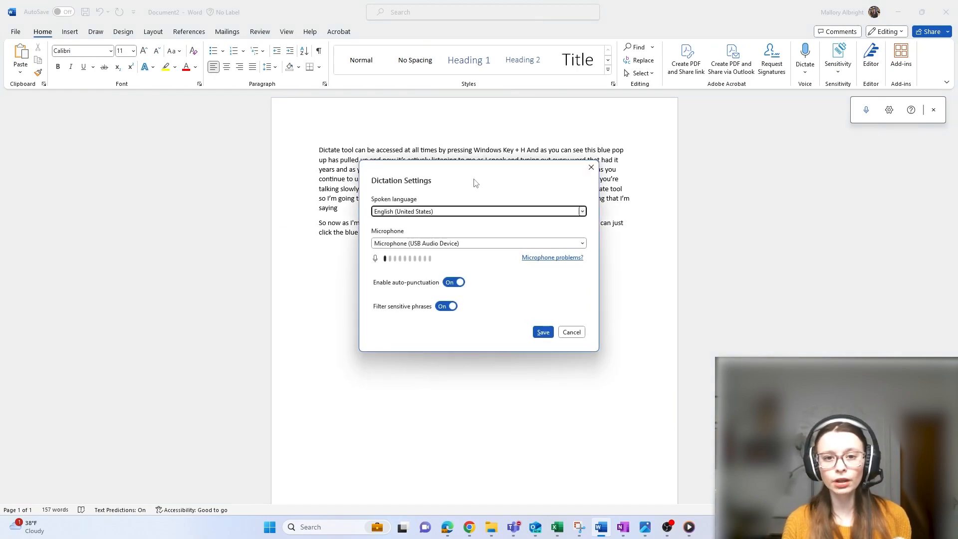
pyautogui.click(583, 214)
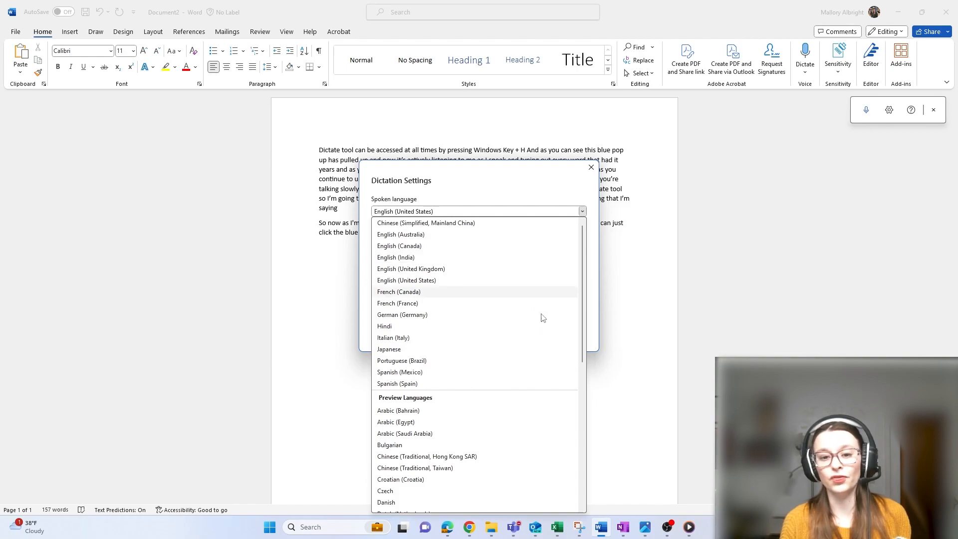
pyautogui.scroll(-1, 535, 349)
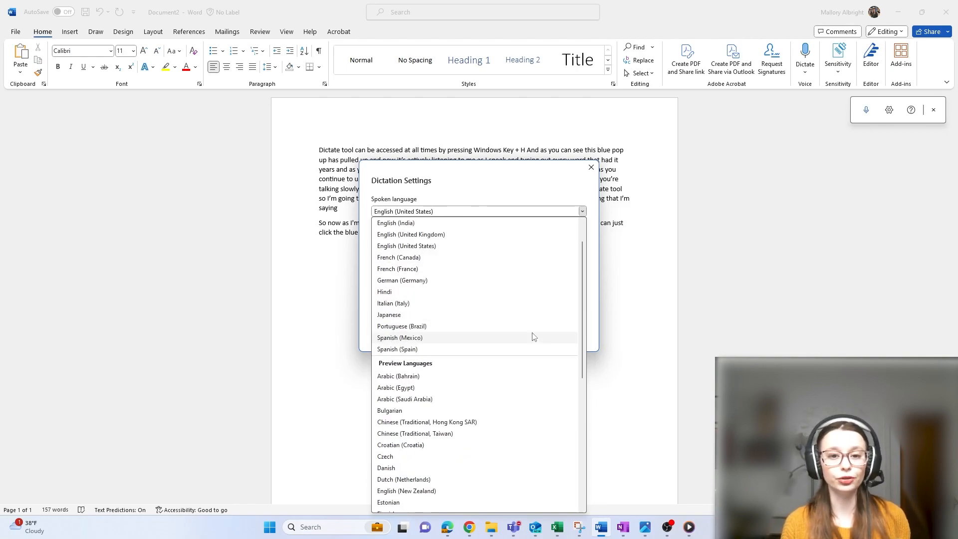
pyautogui.scroll(-1, 549, 415)
pyautogui.scroll(1, 547, 414)
pyautogui.scroll(-3, 532, 404)
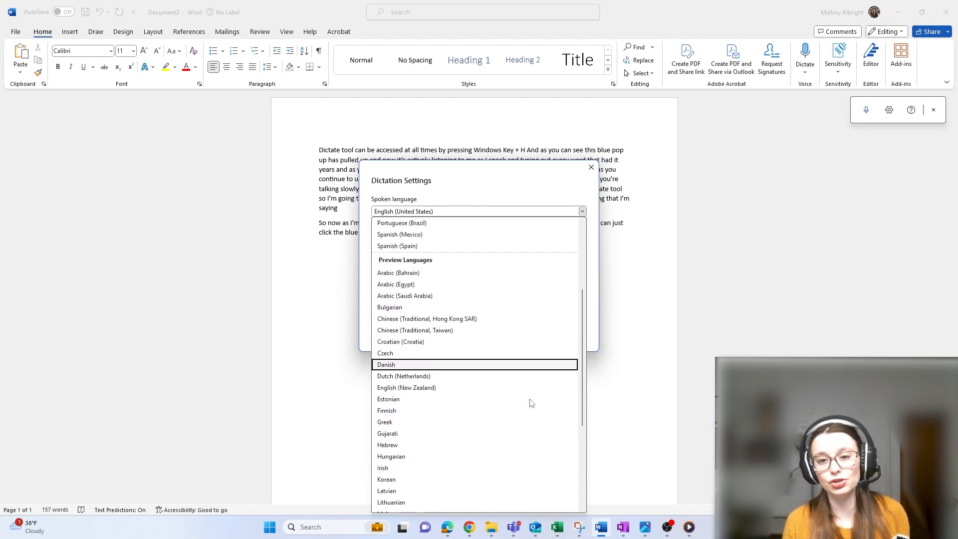
pyautogui.click(583, 212)
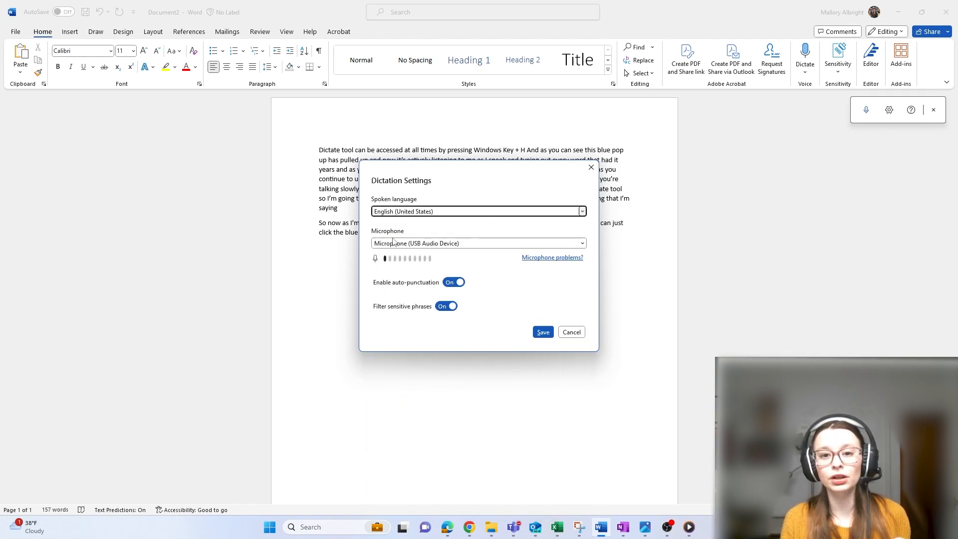
# - Check which microphones are available for dictation and save the dictation settings with Microphone (USB Audio Device)
pyautogui.click(582, 244)
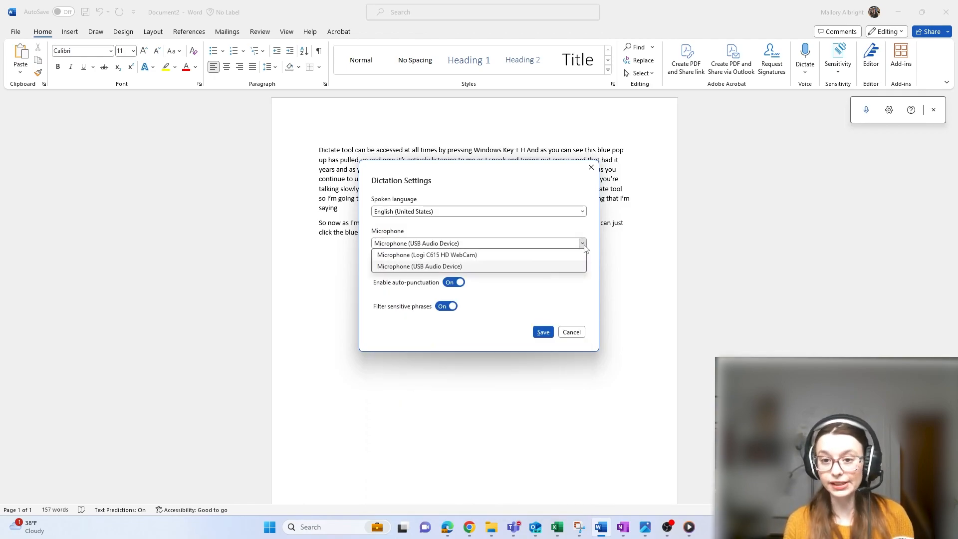
pyautogui.click(583, 245)
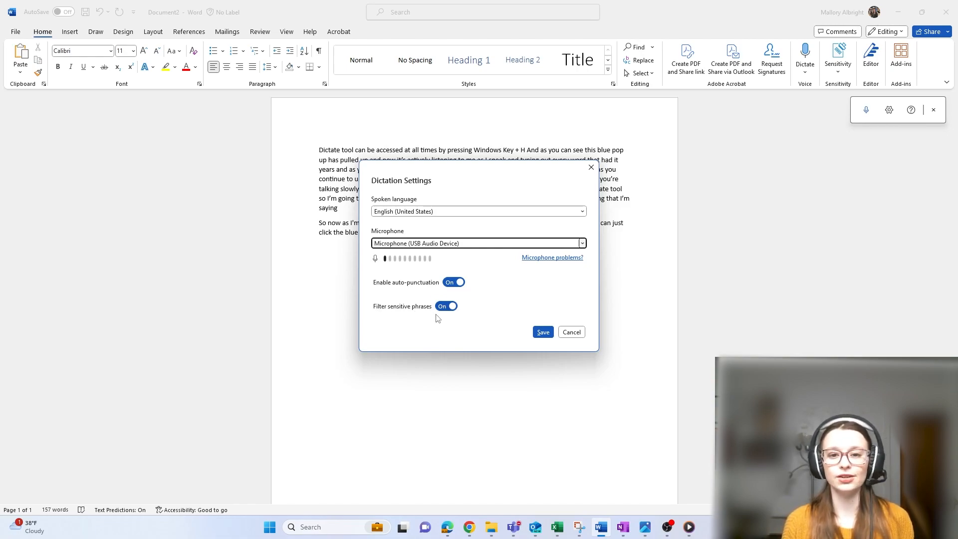
pyautogui.click(544, 333)
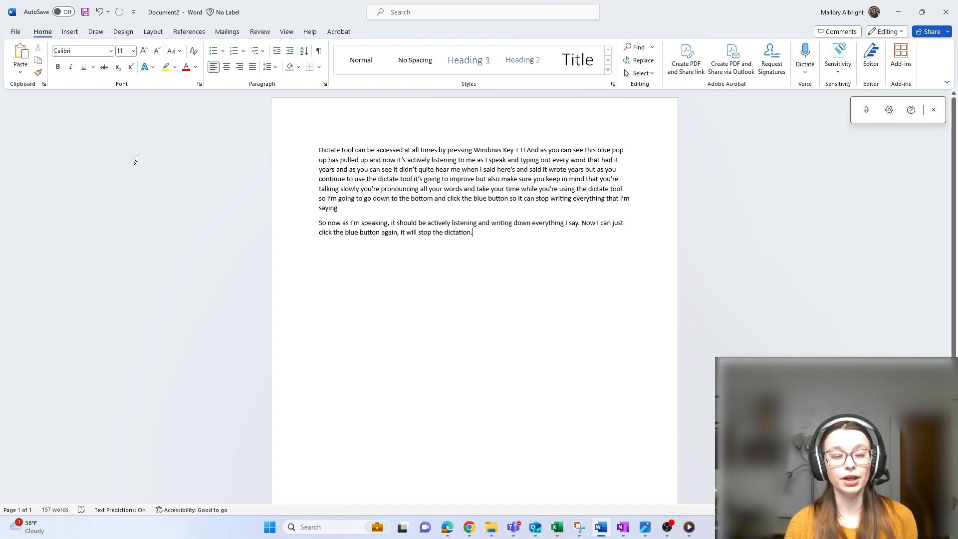
# - Open the Transcribe tool and examine the languages it offers for transcription
pyautogui.click(806, 73)
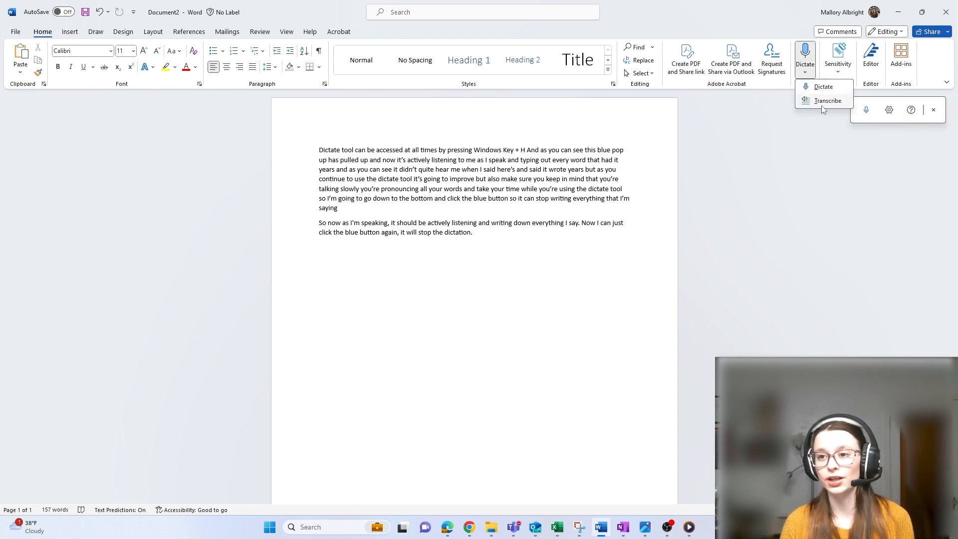
pyautogui.click(822, 102)
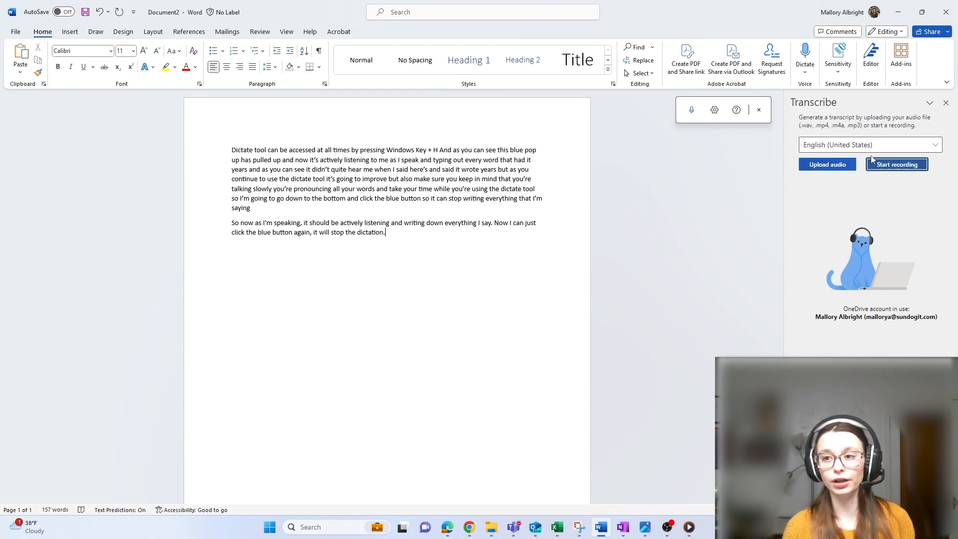
pyautogui.click(936, 146)
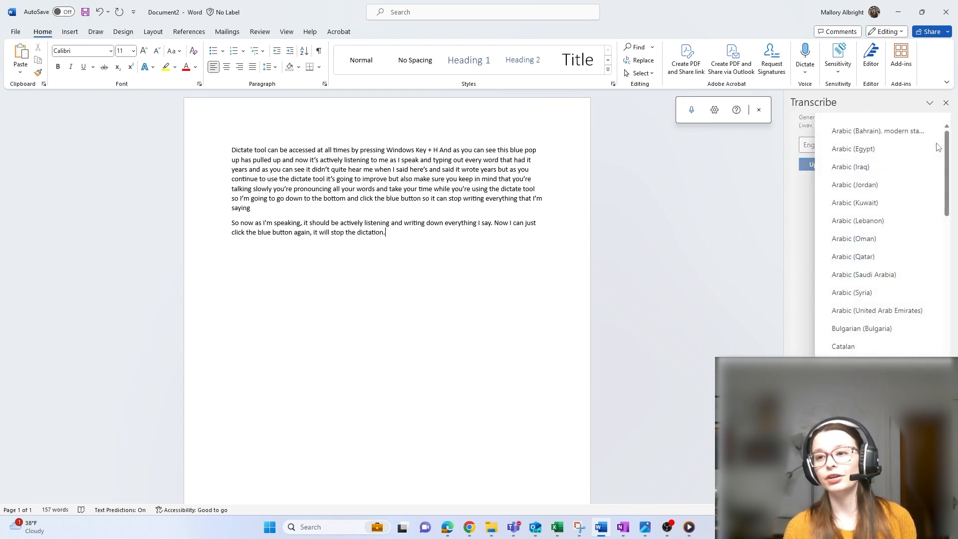
pyautogui.click(799, 243)
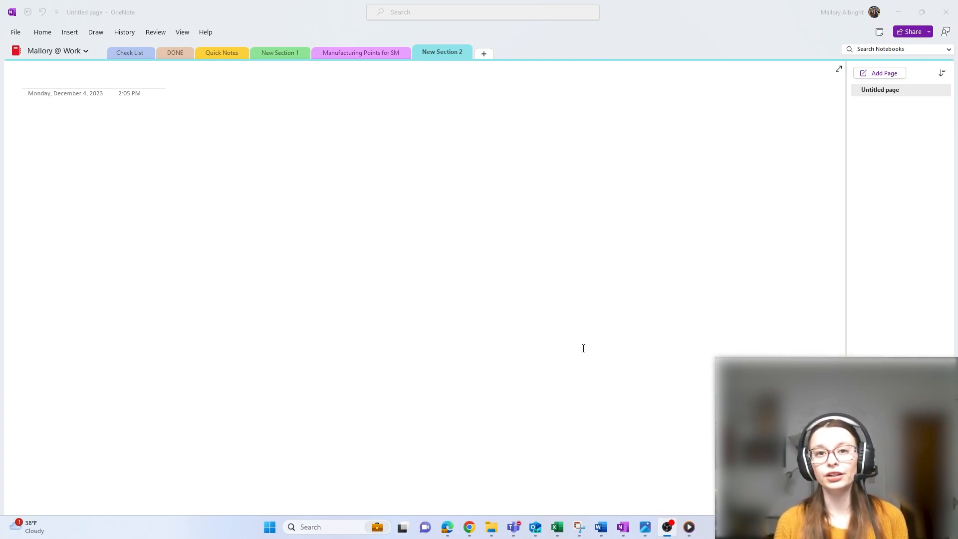
# - In OneNote, dictate the page title "Dictate tool." and a note about the video on the Dictate tool in Microsoft OneNote
pyautogui.click(43, 33)
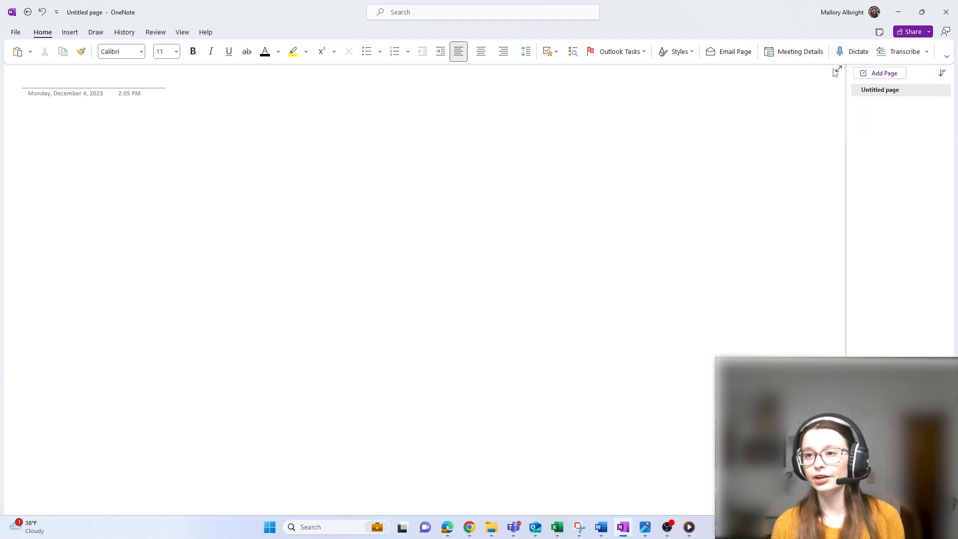
pyautogui.click(139, 80)
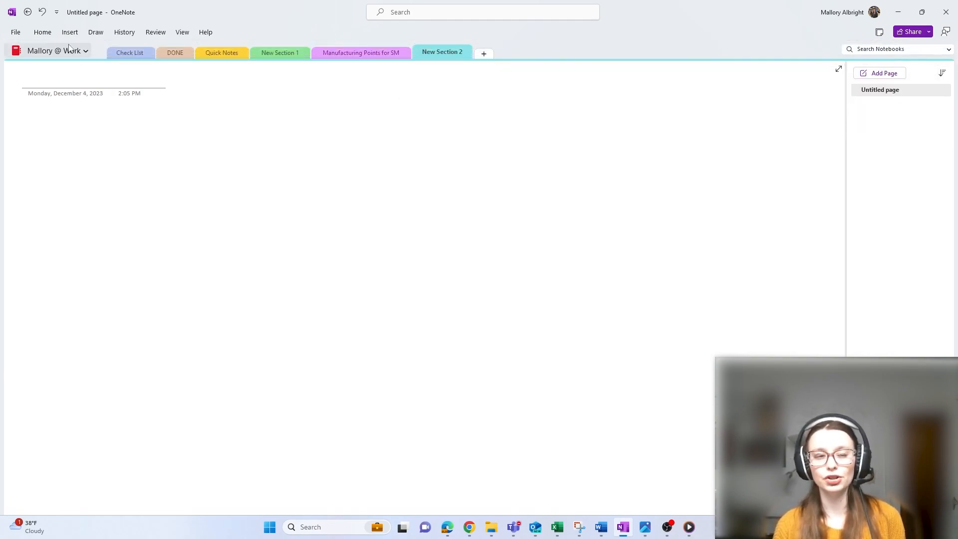
pyautogui.click(43, 33)
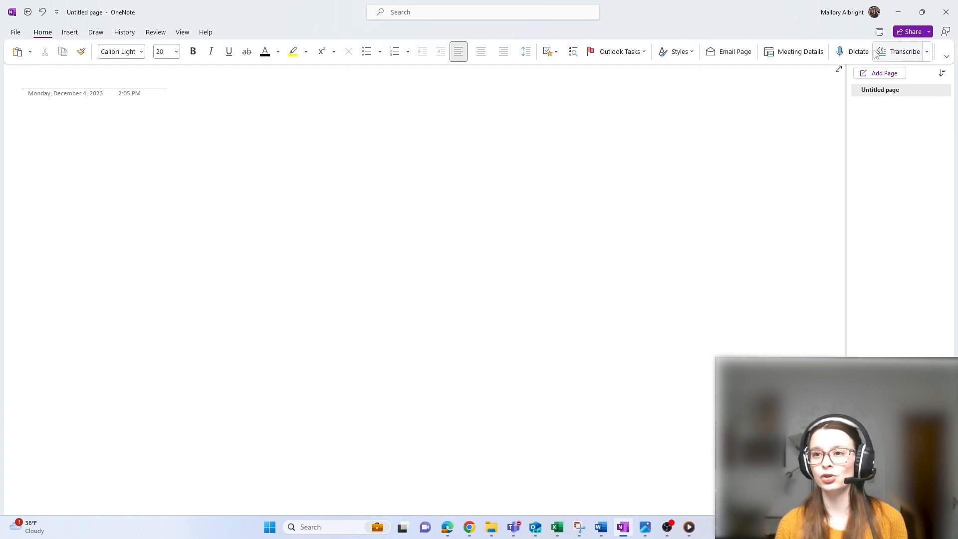
pyautogui.click(842, 52)
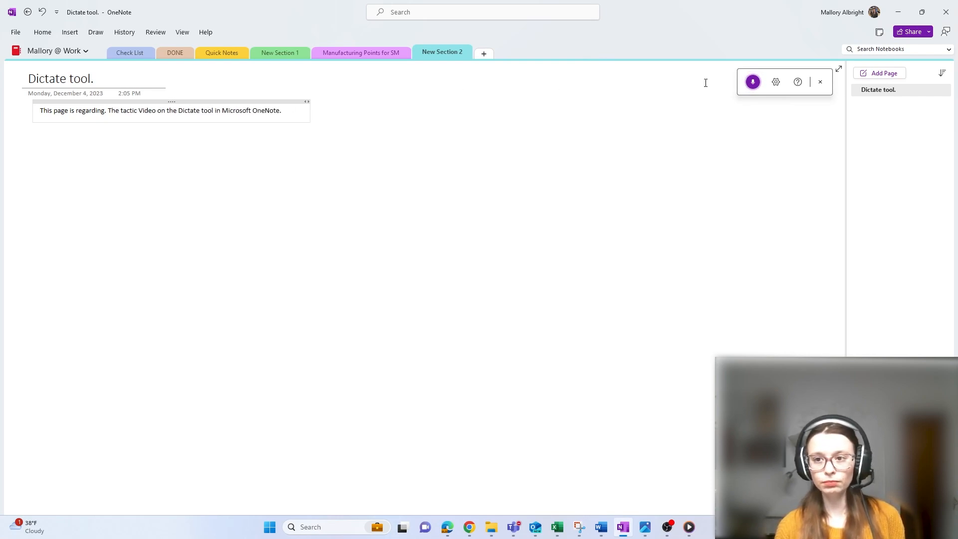
pyautogui.click(753, 83)
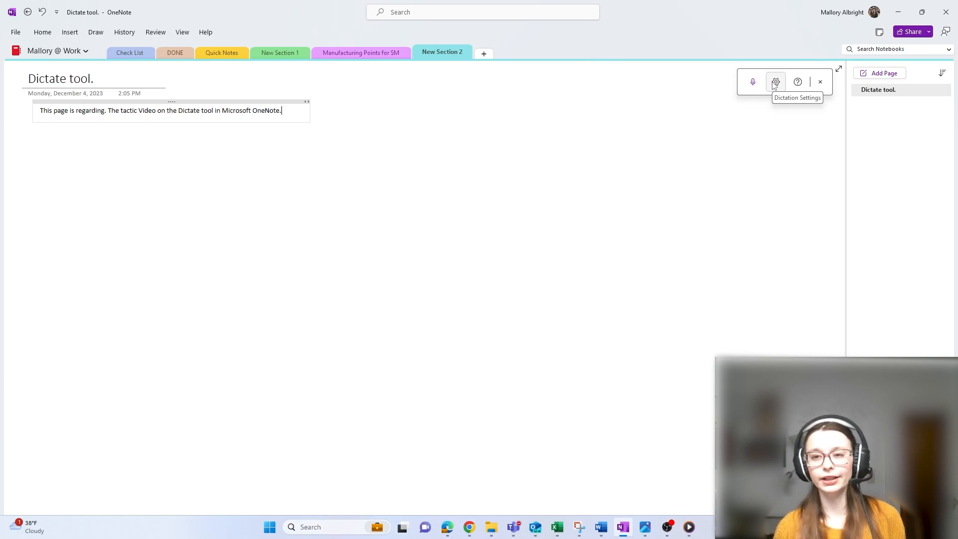
# - Review the language, microphone, auto-punctuation and sensitive-phrase options in OneNote's dictation settings and save them
pyautogui.click(776, 83)
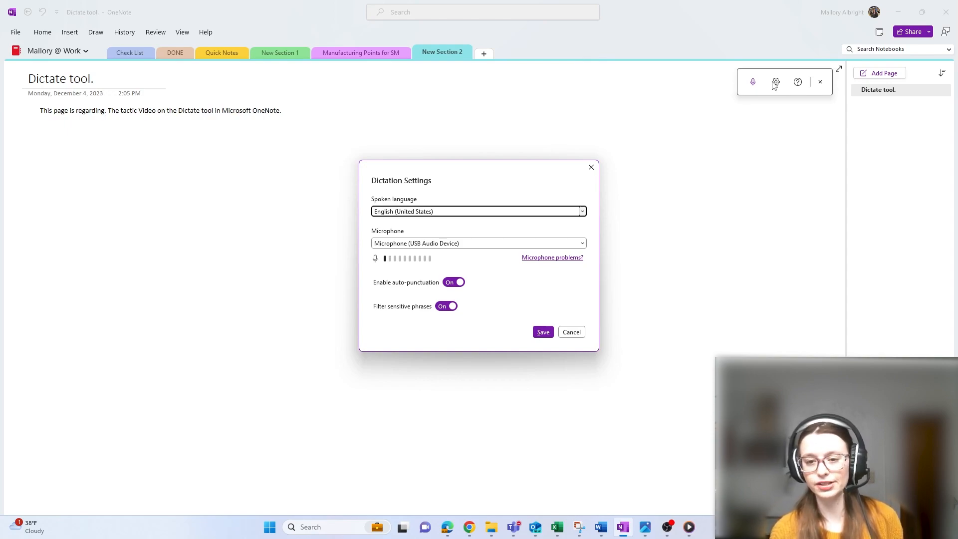
pyautogui.click(544, 332)
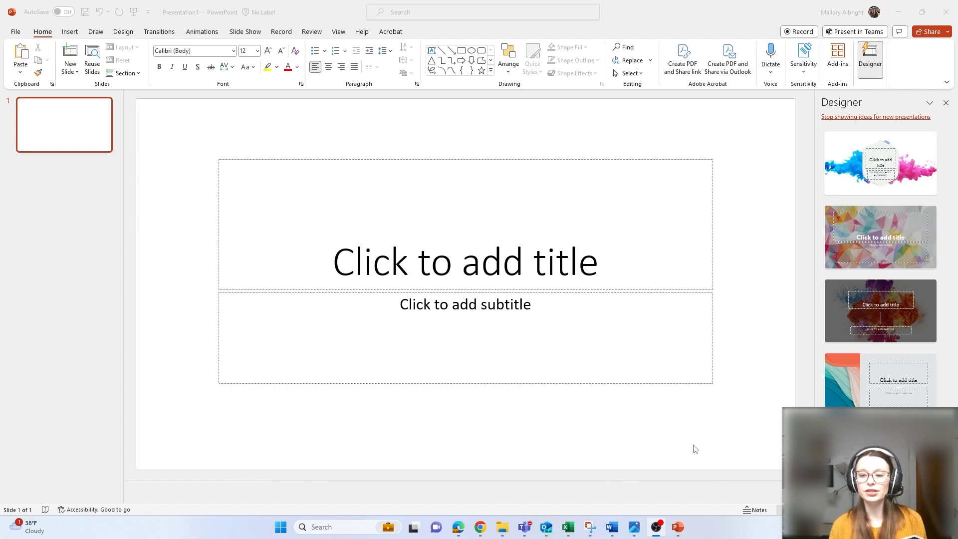
# - In PowerPoint, check the dictation languages and dictate a sentence about active listening into the slide's notes section
pyautogui.click(756, 510)
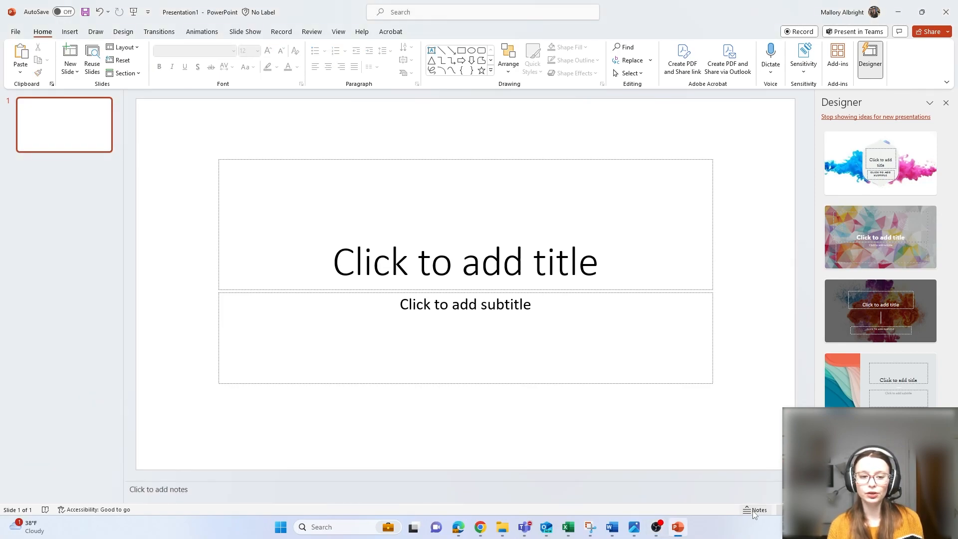
pyautogui.click(182, 495)
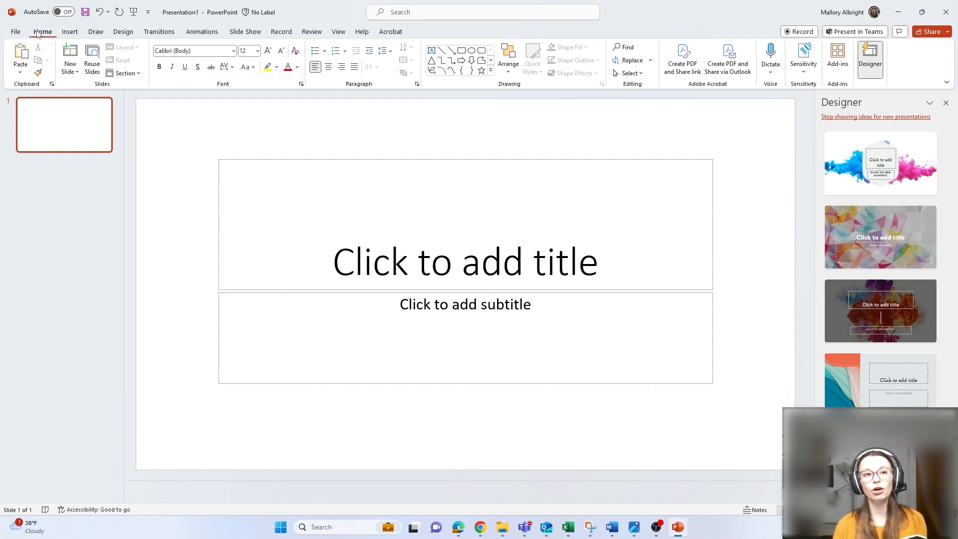
pyautogui.click(779, 75)
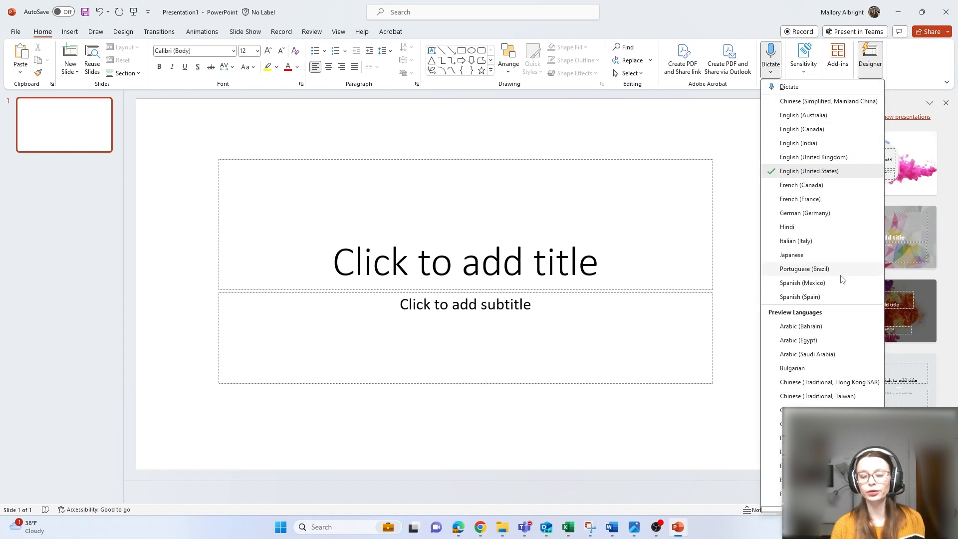
pyautogui.scroll(-7, 838, 374)
pyautogui.scroll(8, 836, 375)
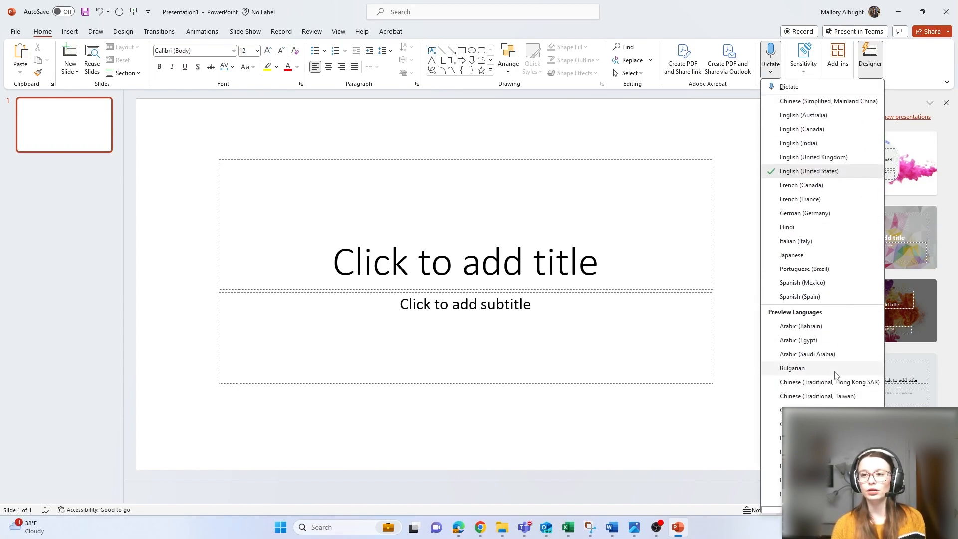
pyautogui.click(775, 58)
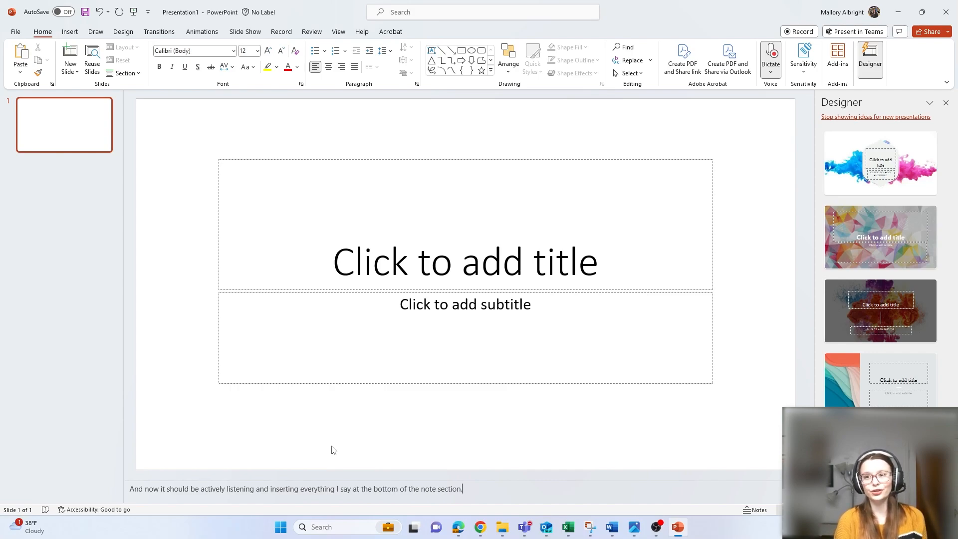
pyautogui.click(772, 55)
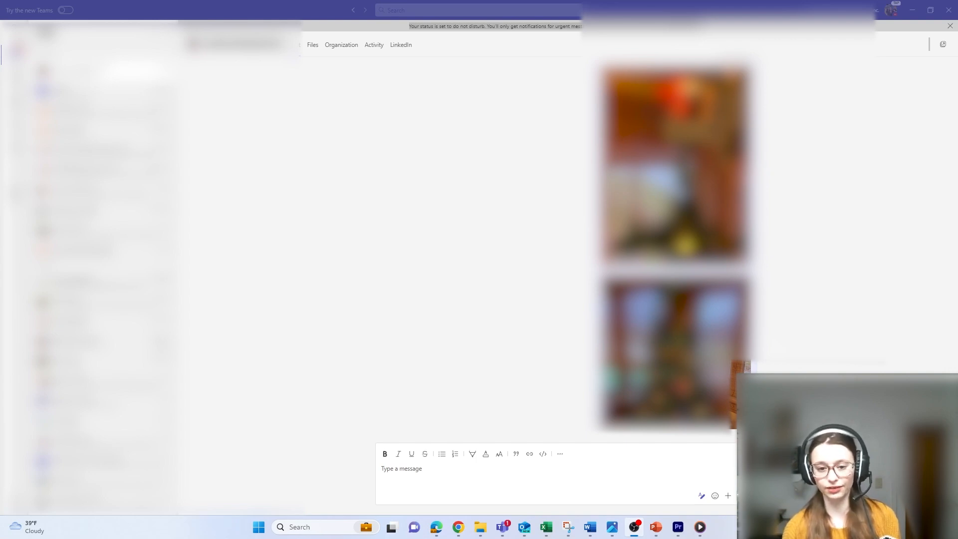
# - In Teams, dictate a chat message with Windows voice typing, moving the microphone pop-up clear of the message box
pyautogui.click(402, 469)
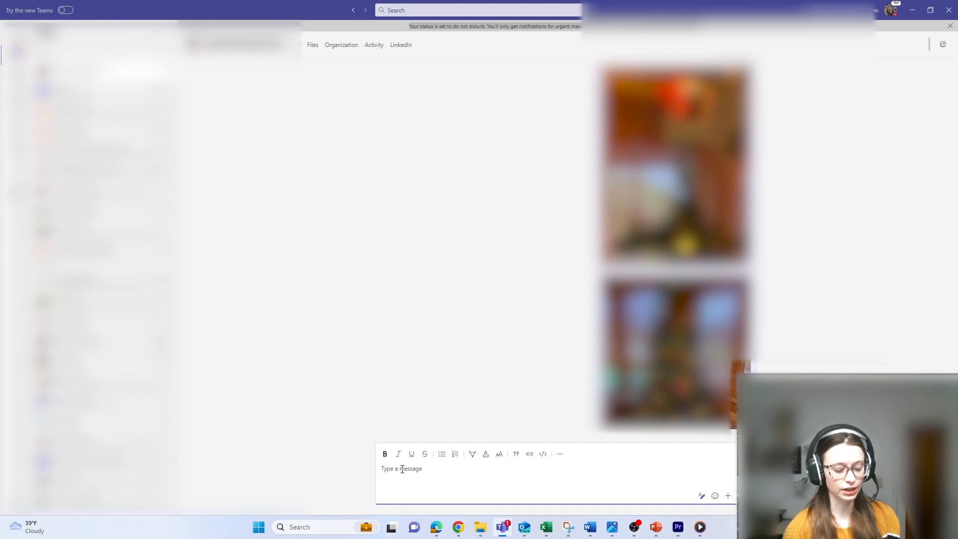
pyautogui.press('super+h')
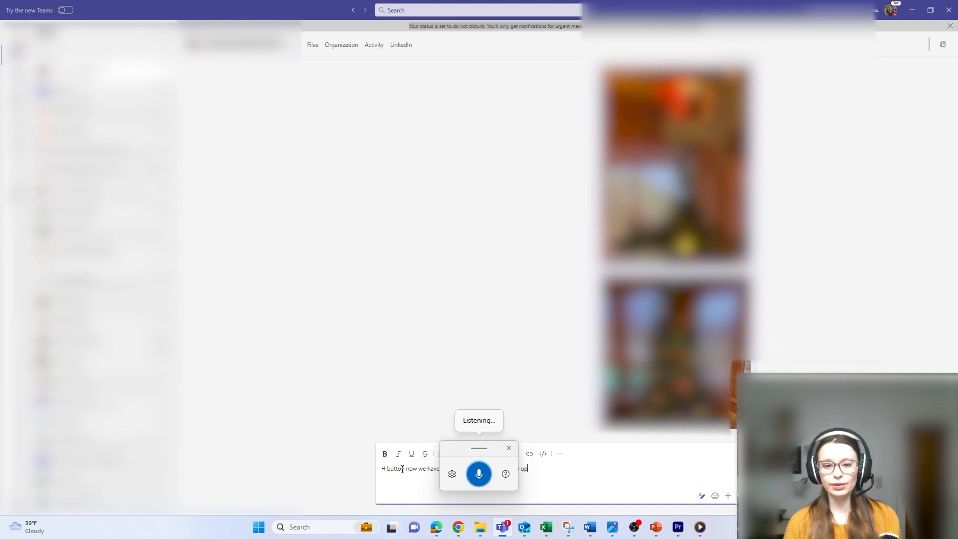
pyautogui.moveTo(493, 449); pyautogui.dragTo(414, 373)
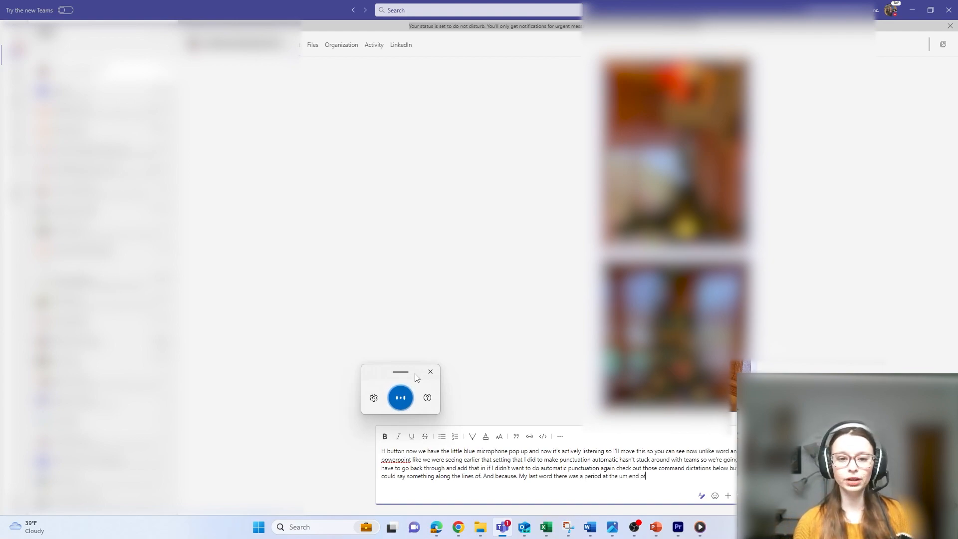
# - Turn on the Voice typing launcher and Automatic punctuation in the Windows voice typing settings
pyautogui.click(375, 399)
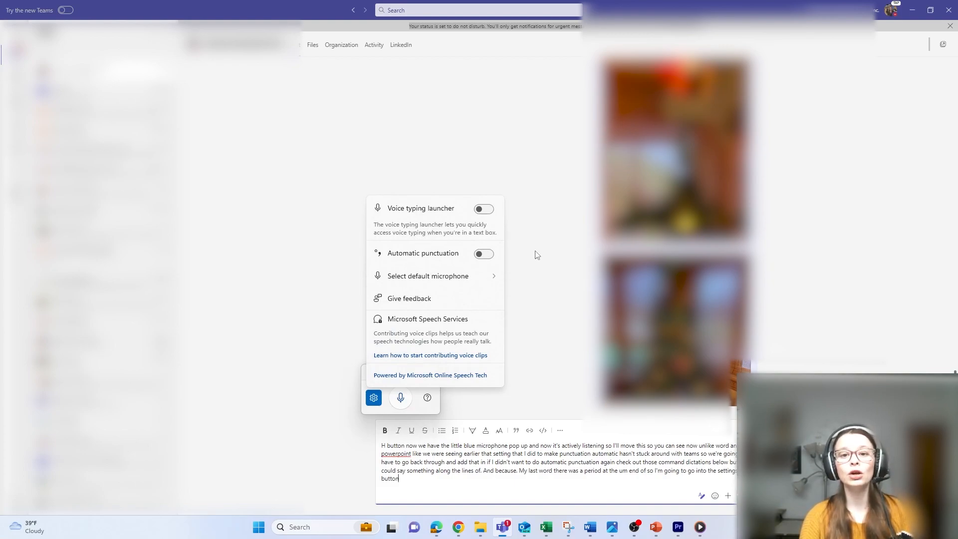
pyautogui.click(479, 209)
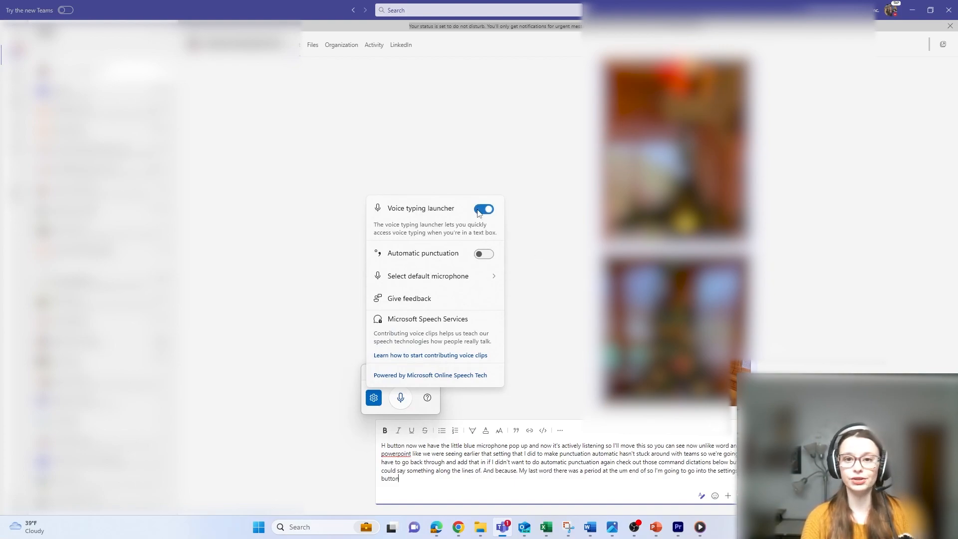
pyautogui.click(487, 257)
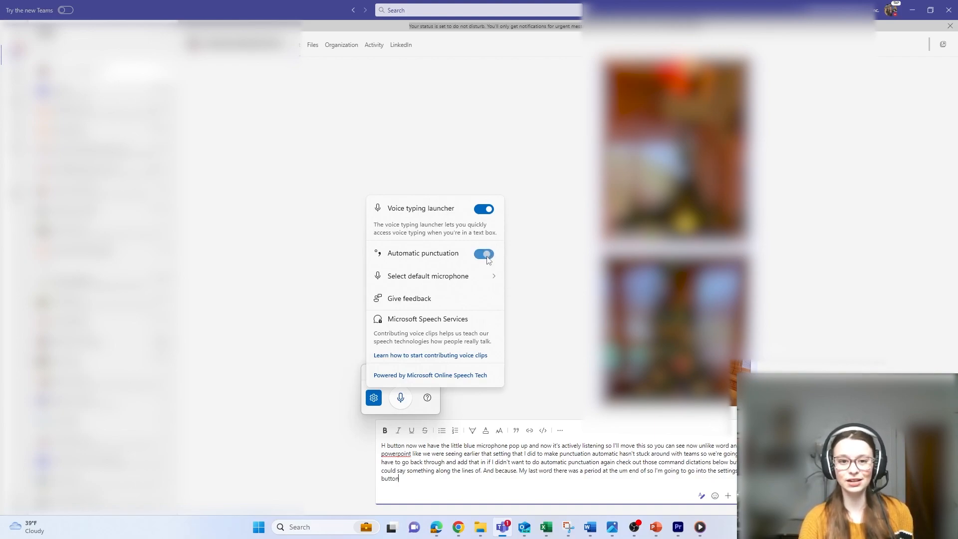
# - Send the dictated chat message and close the voice typing settings
pyautogui.moveTo(442, 284)
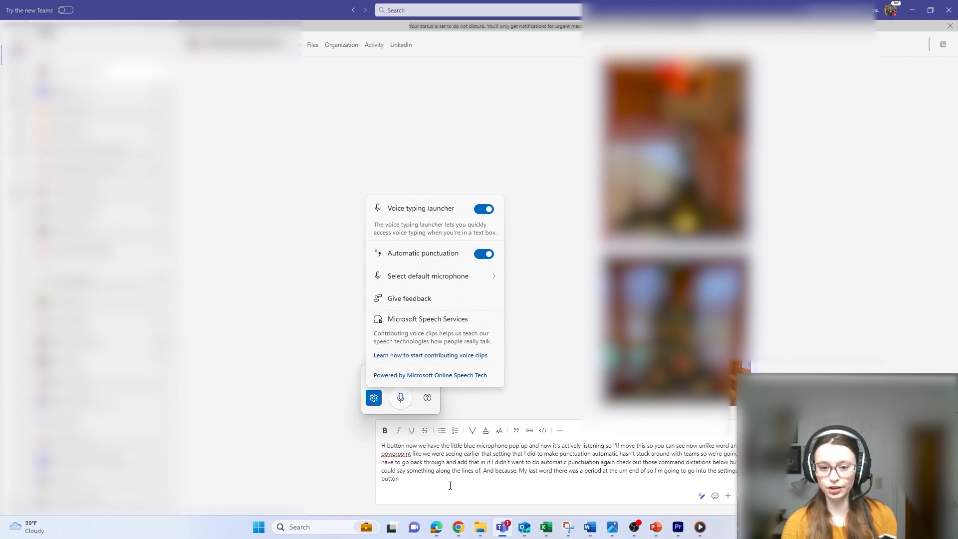
pyautogui.press('Return')
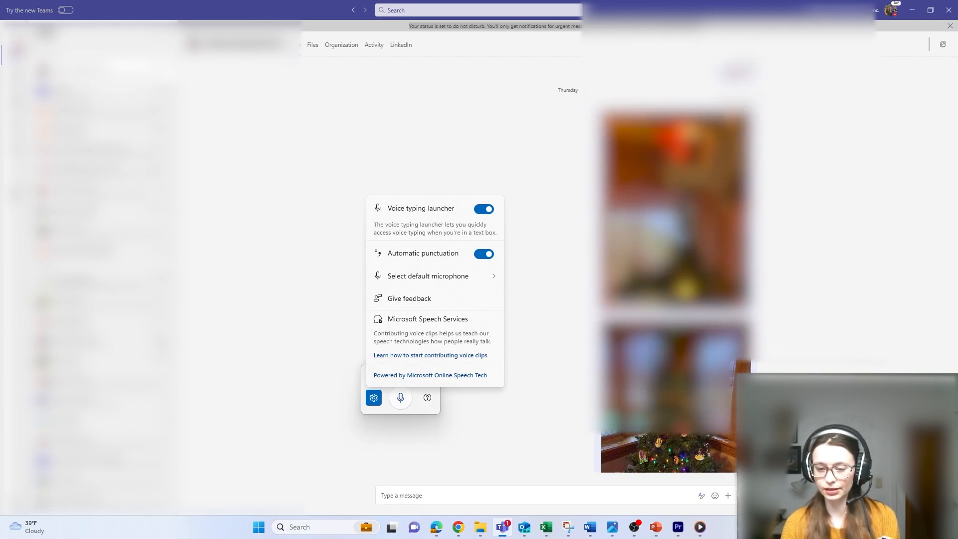
pyautogui.click(374, 397)
# - Start voice typing from its launcher at the message box, dictate "Click that and now it's listening to me again", stop voice typing and send the message
pyautogui.click(621, 495)
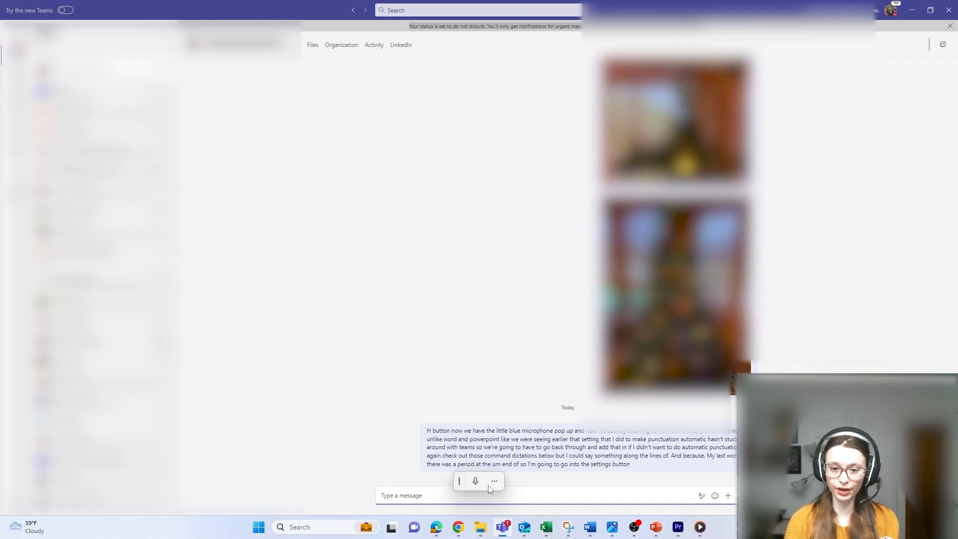
pyautogui.click(475, 482)
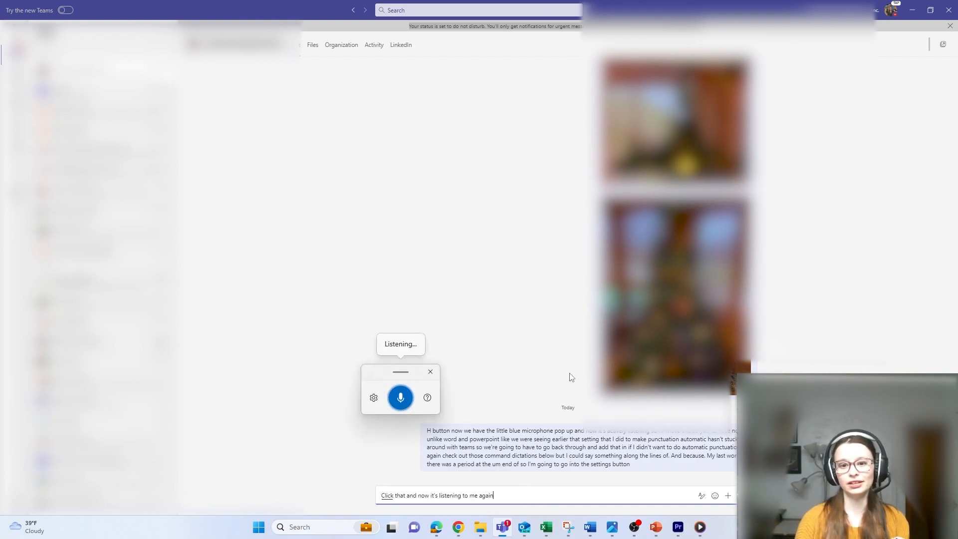
pyautogui.click(430, 372)
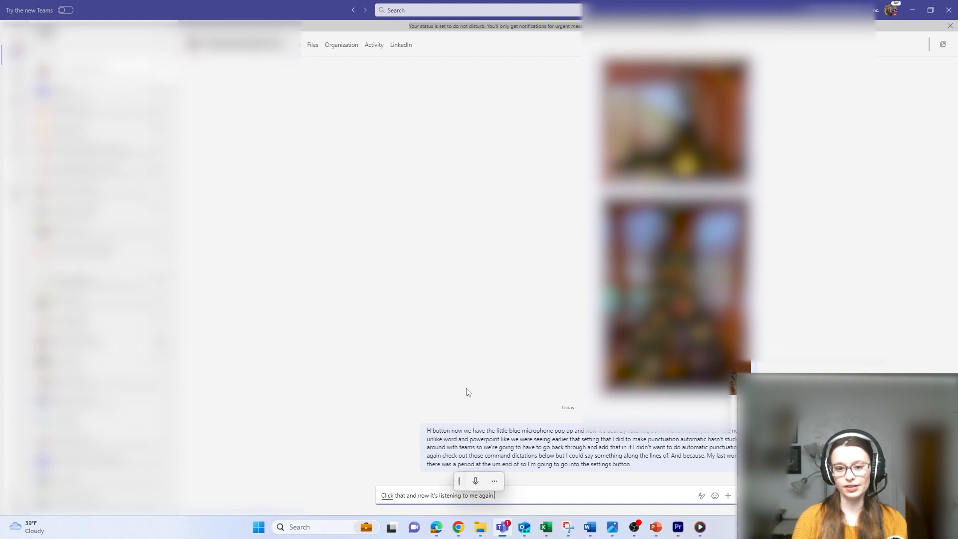
pyautogui.press('Return')
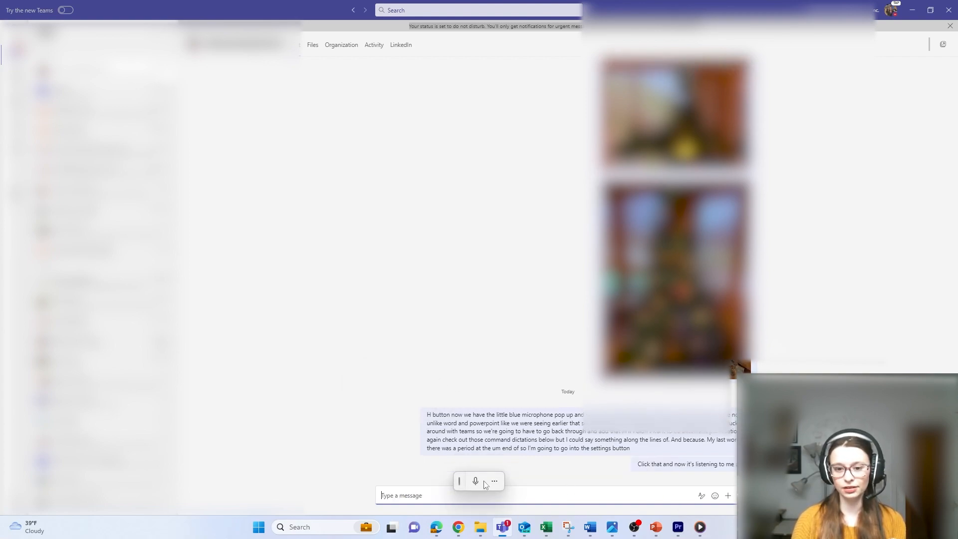